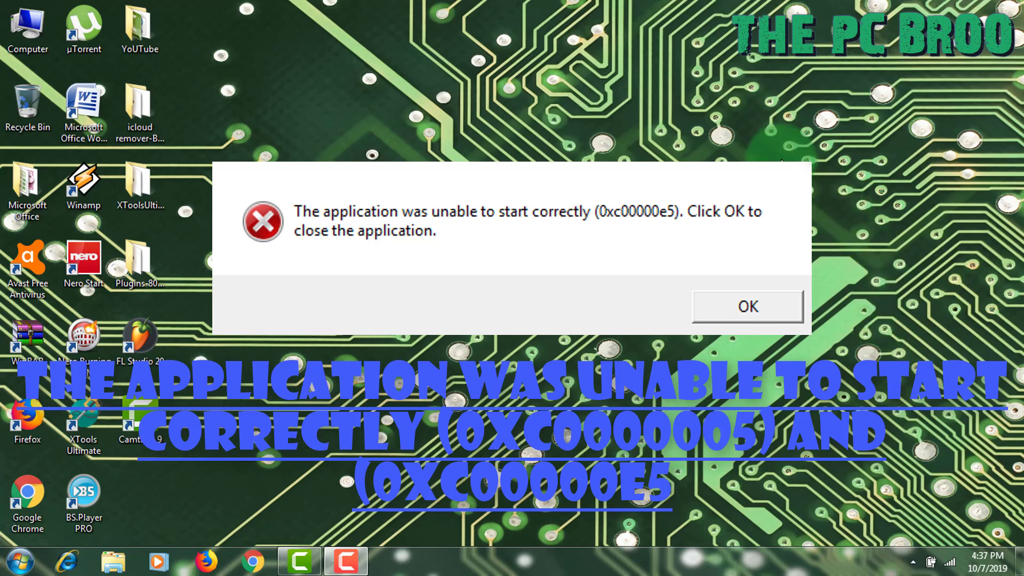
Step: Refresh the desktop and view the error message screenshot named 1, closing the picture after viewing it
right_click(667, 99)
click(688, 134)
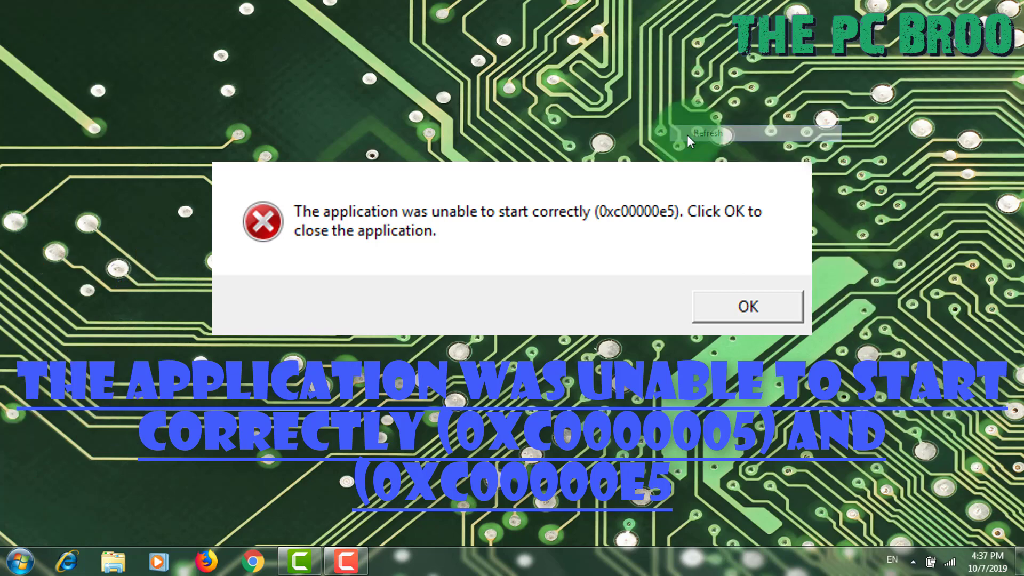
right_click(380, 101)
click(411, 143)
double_click(536, 287)
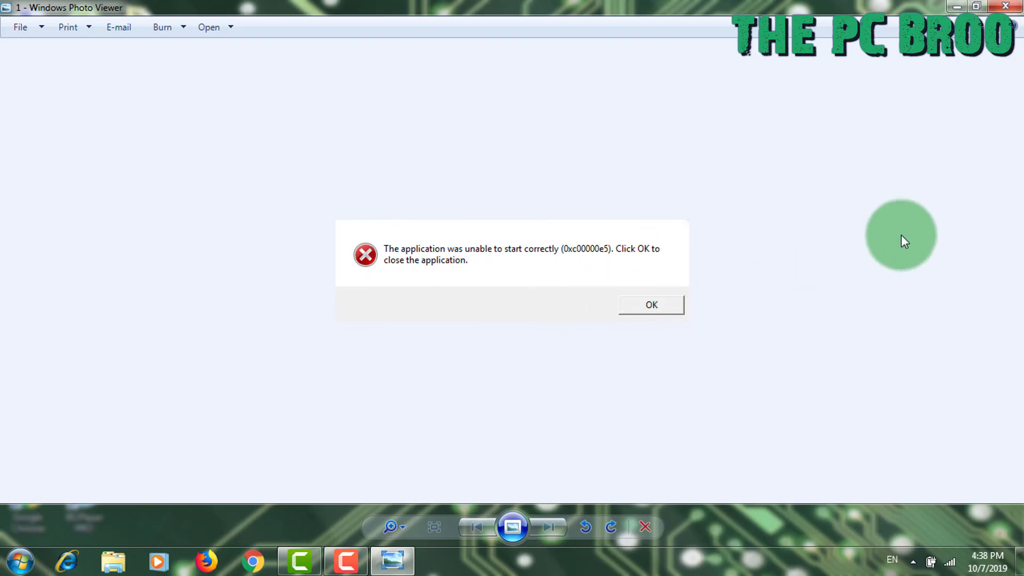
click(996, 6)
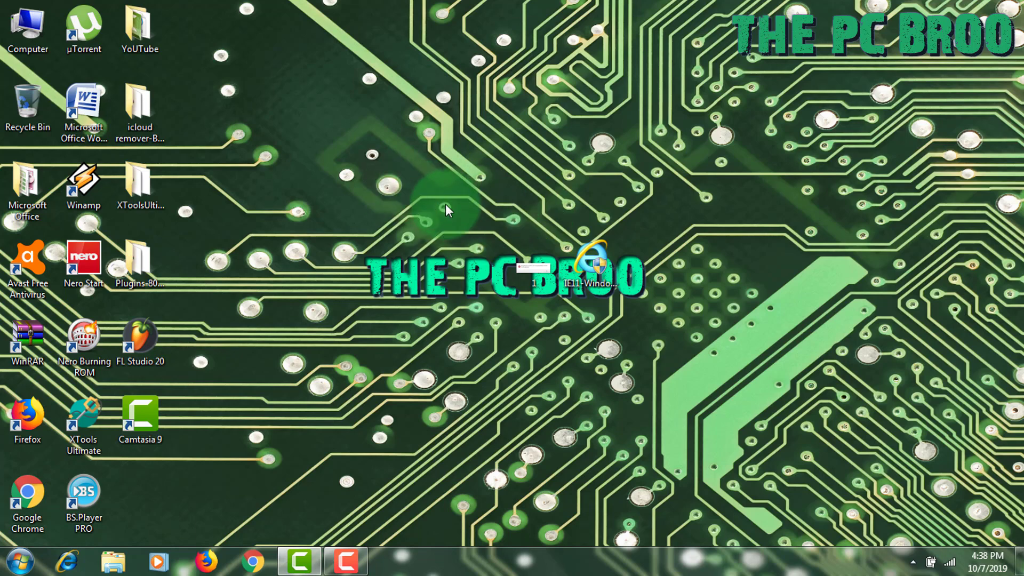
Step: Open Computer and turn off "Hide extensions for known file types" in the folder options, applying the change
double_click(47, 48)
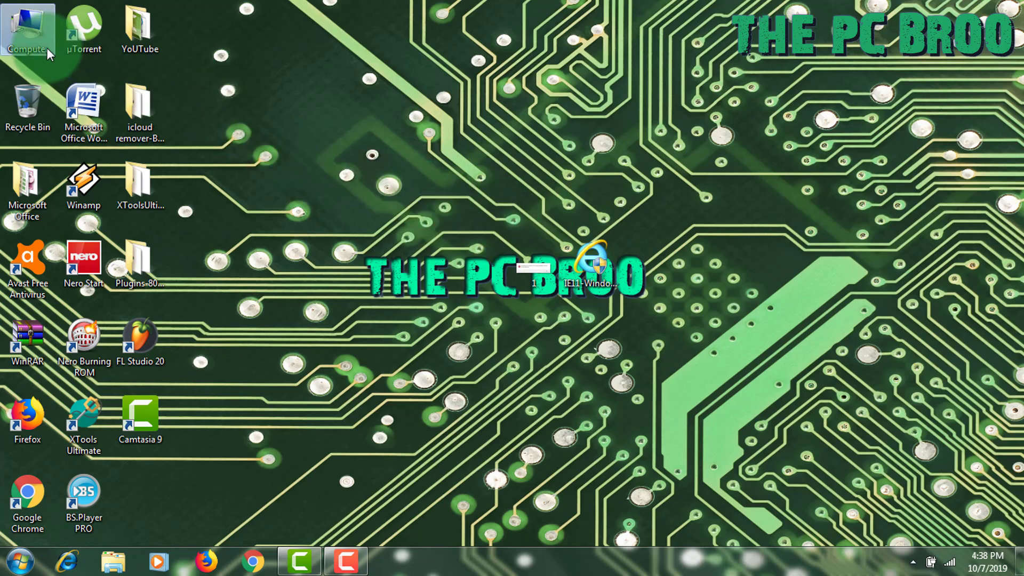
click(875, 208)
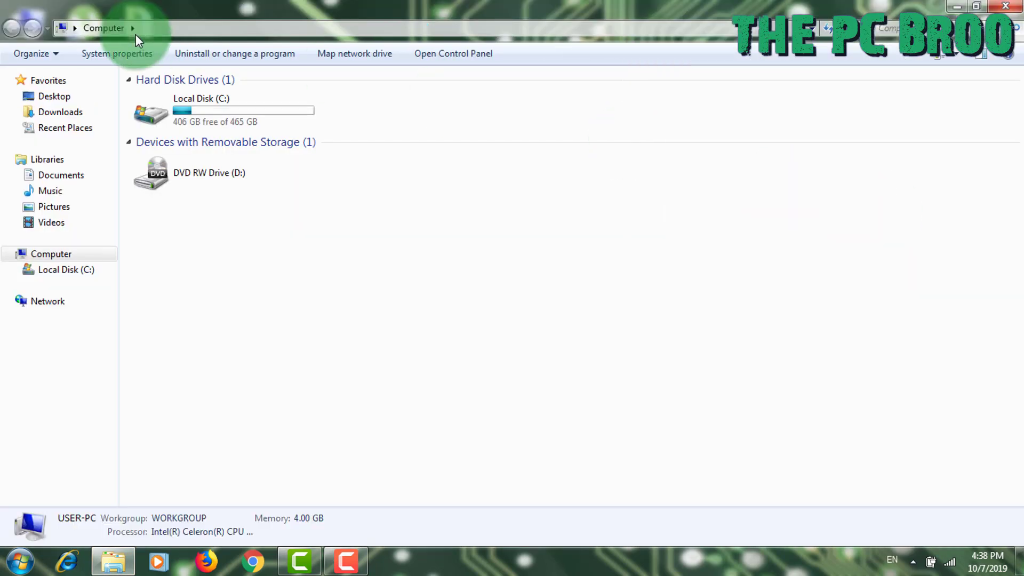
click(55, 54)
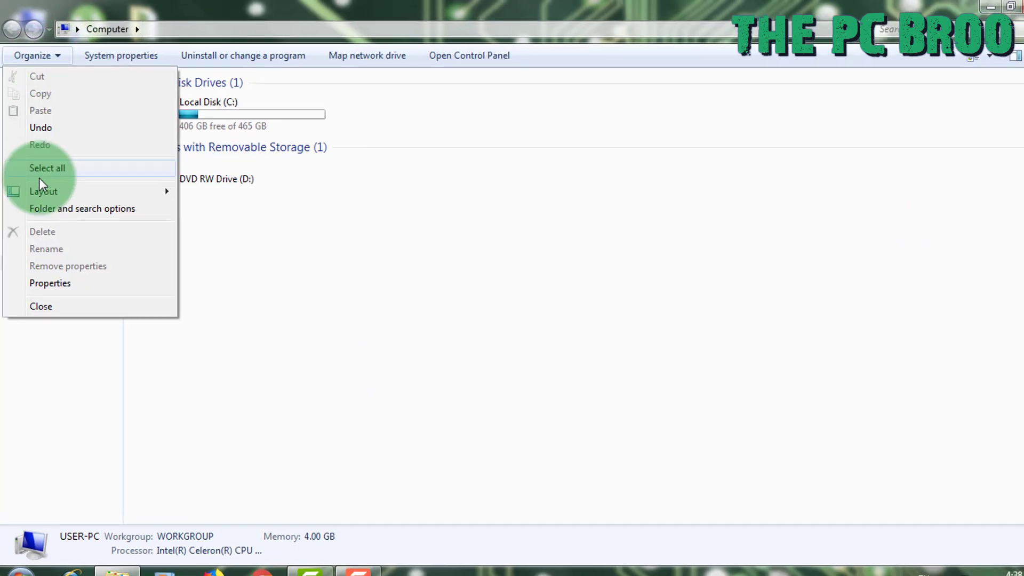
click(54, 201)
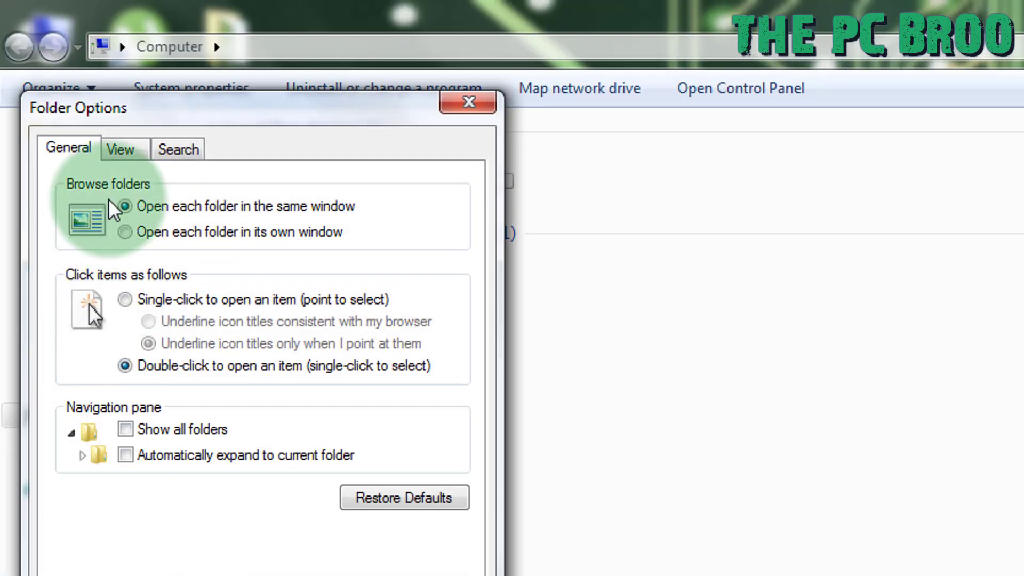
click(121, 148)
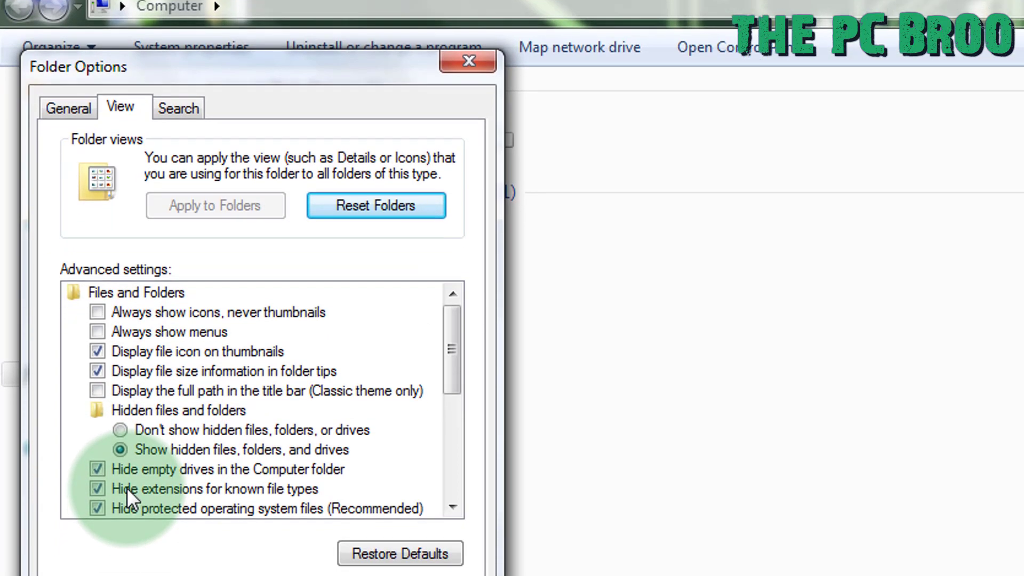
click(127, 530)
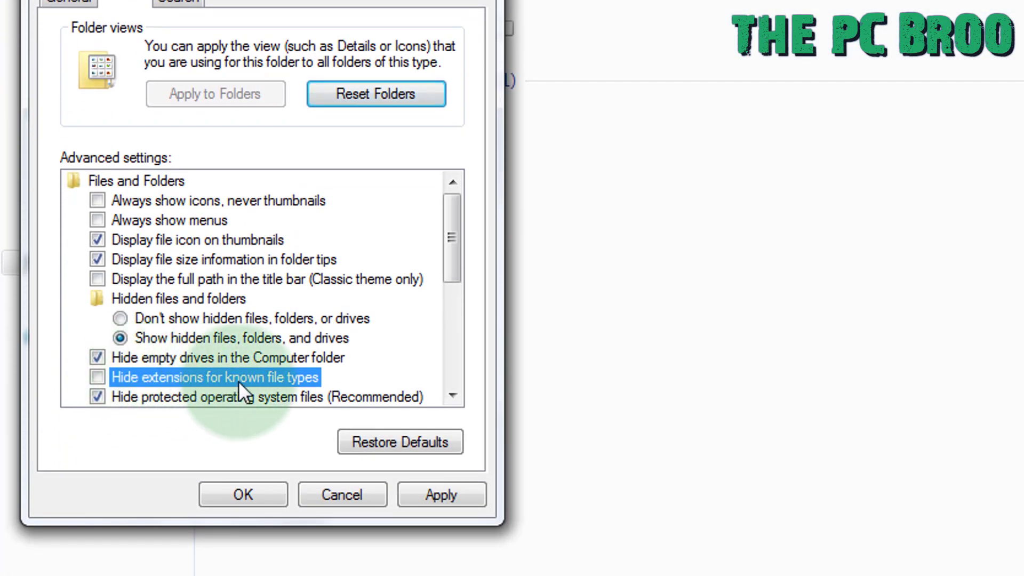
click(423, 496)
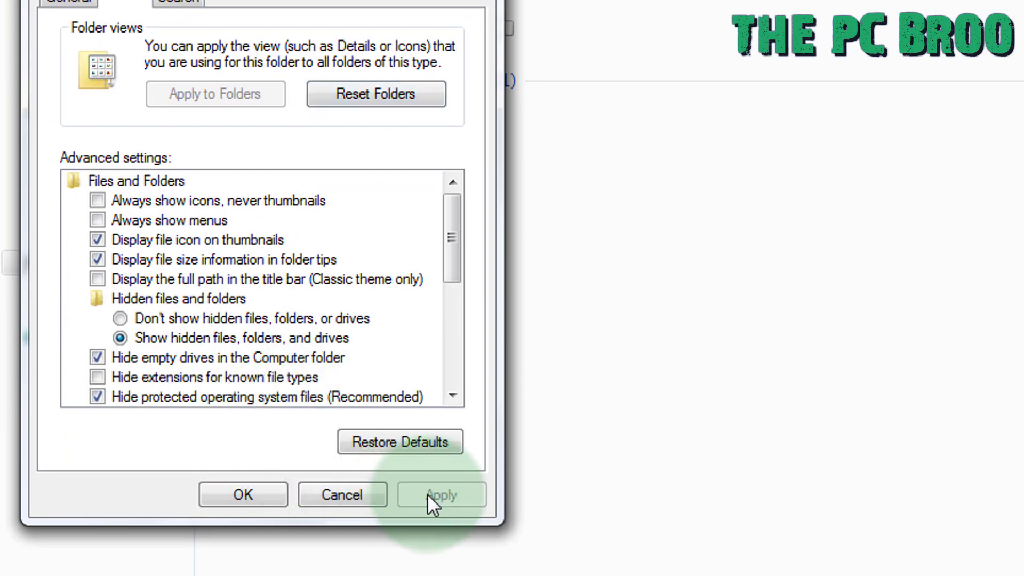
click(167, 413)
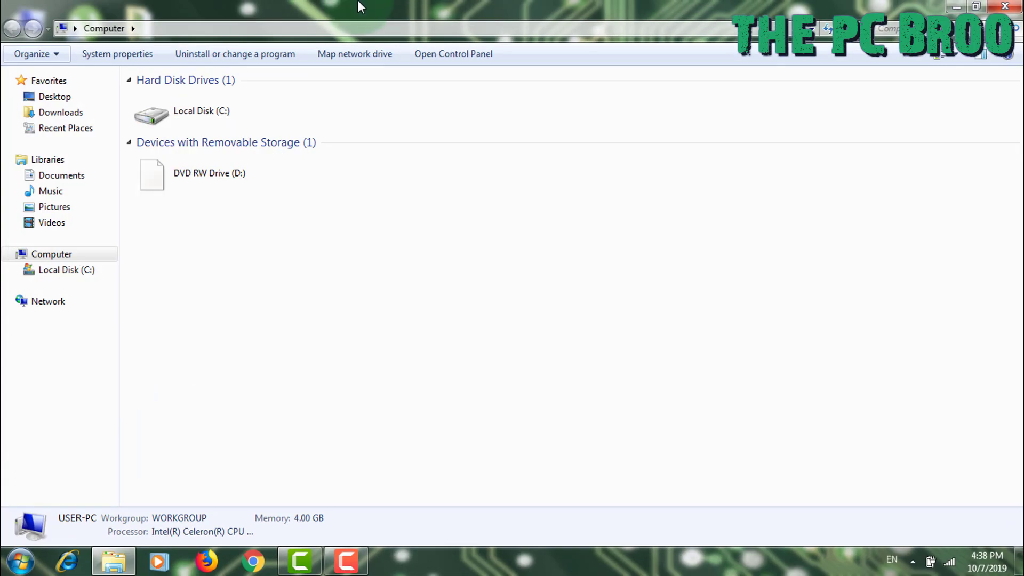
Step: Restore the Computer window to a smaller size, refresh the desktop and close the window
drag(357, 1, 563, 114)
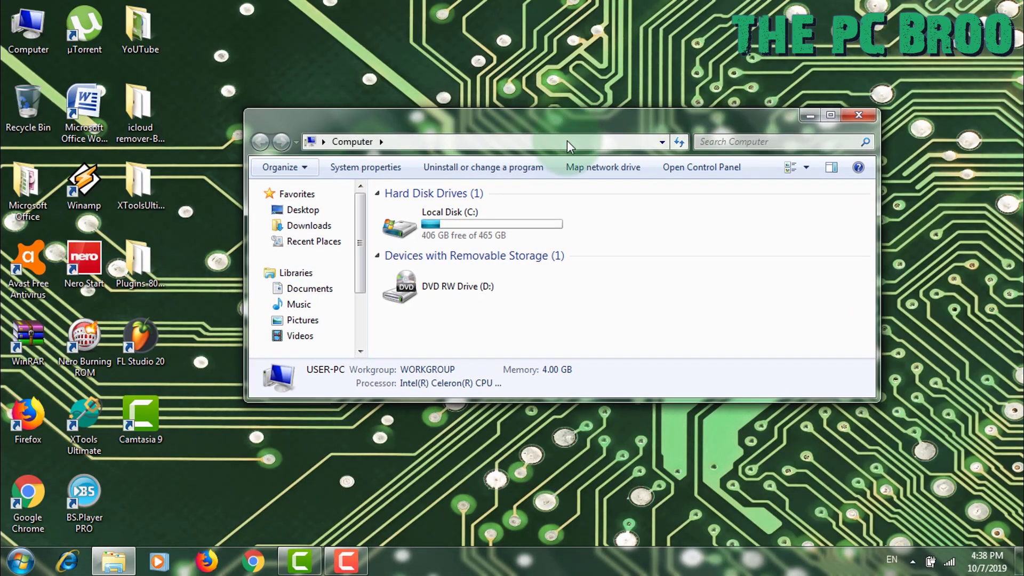
right_click(563, 23)
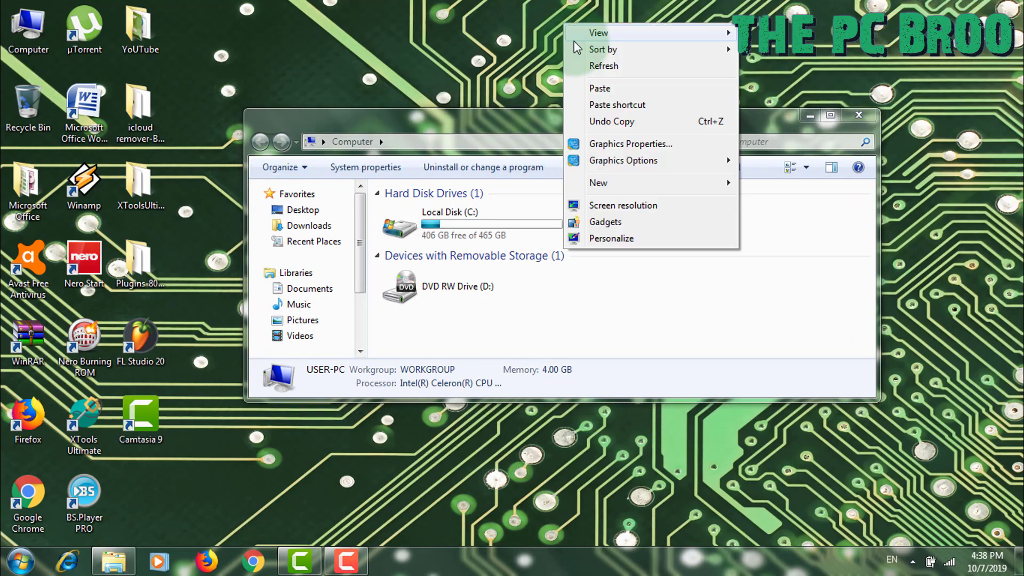
click(588, 65)
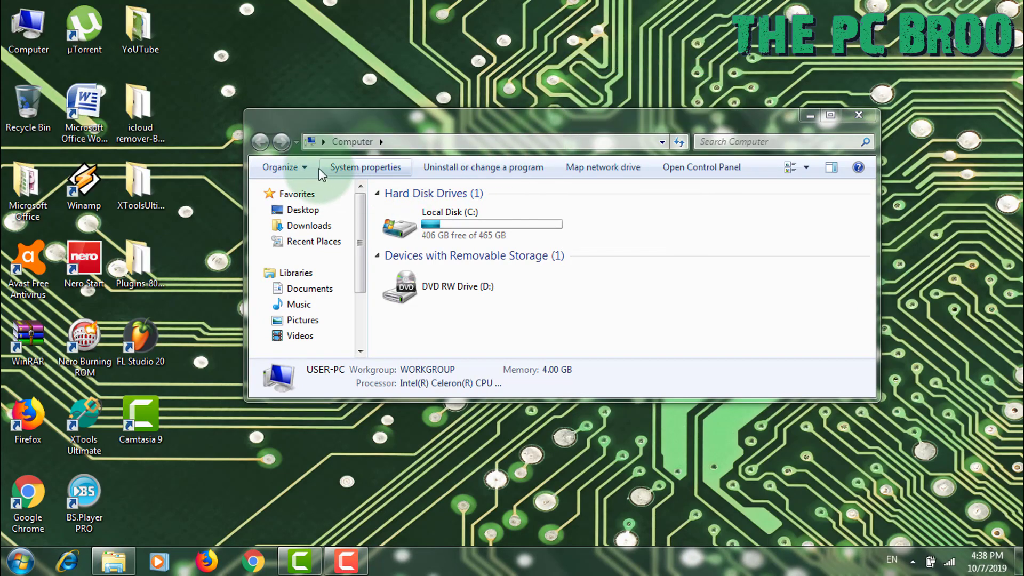
click(866, 114)
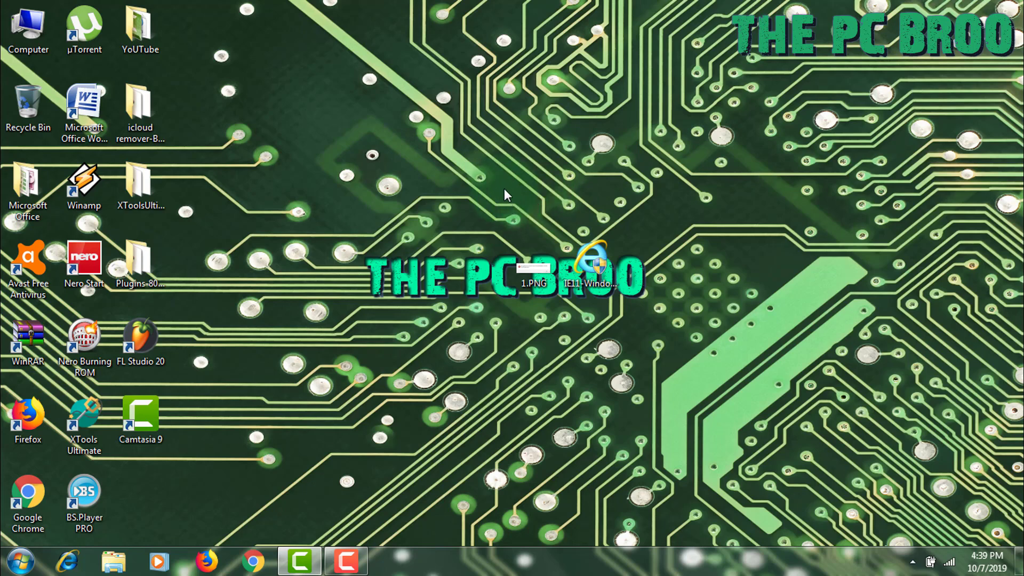
Step: Install Internet Explorer 11 from the IE11 setup file on the desktop and restart the PC to complete it
click(73, 567)
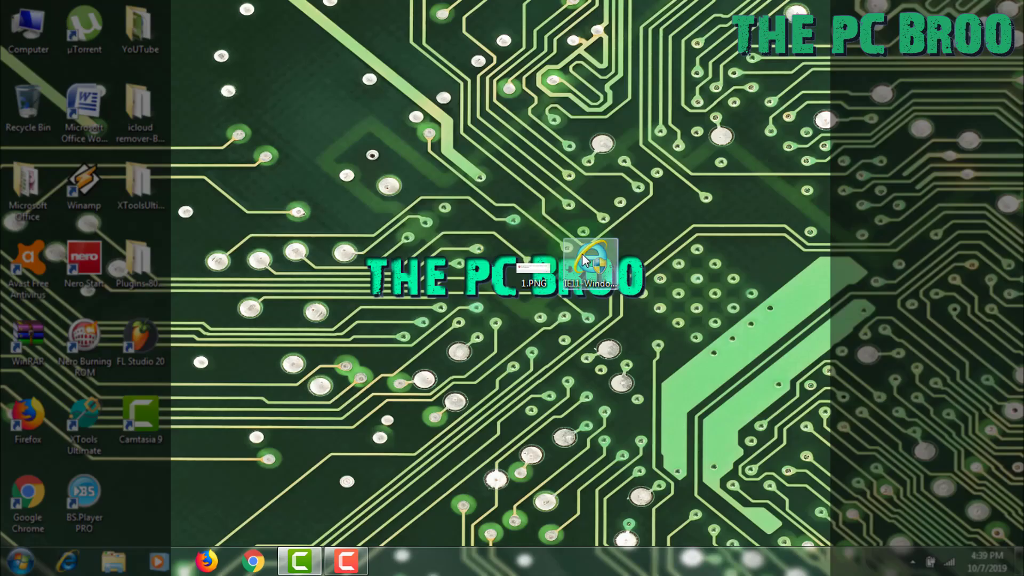
click(583, 260)
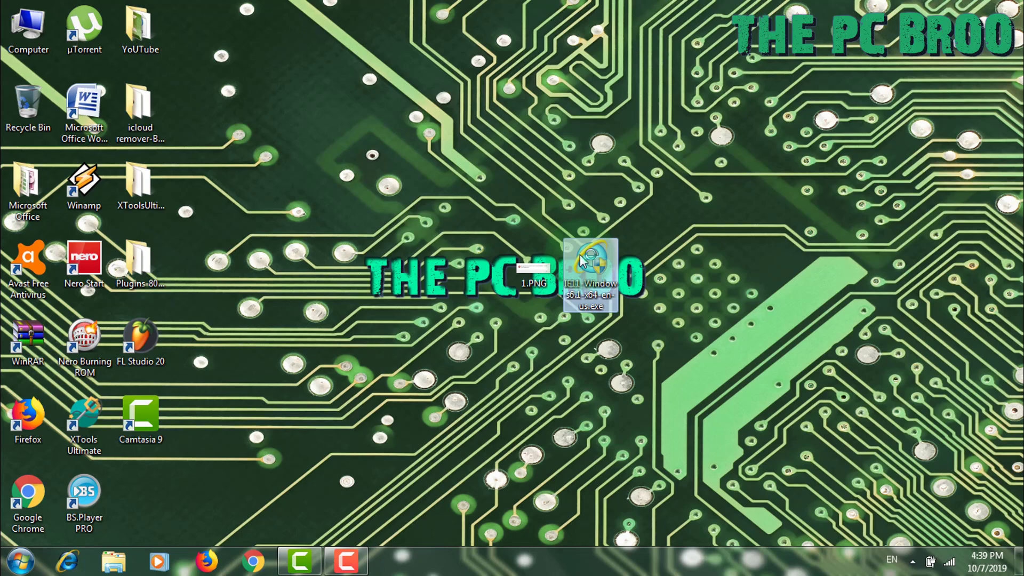
double_click(580, 254)
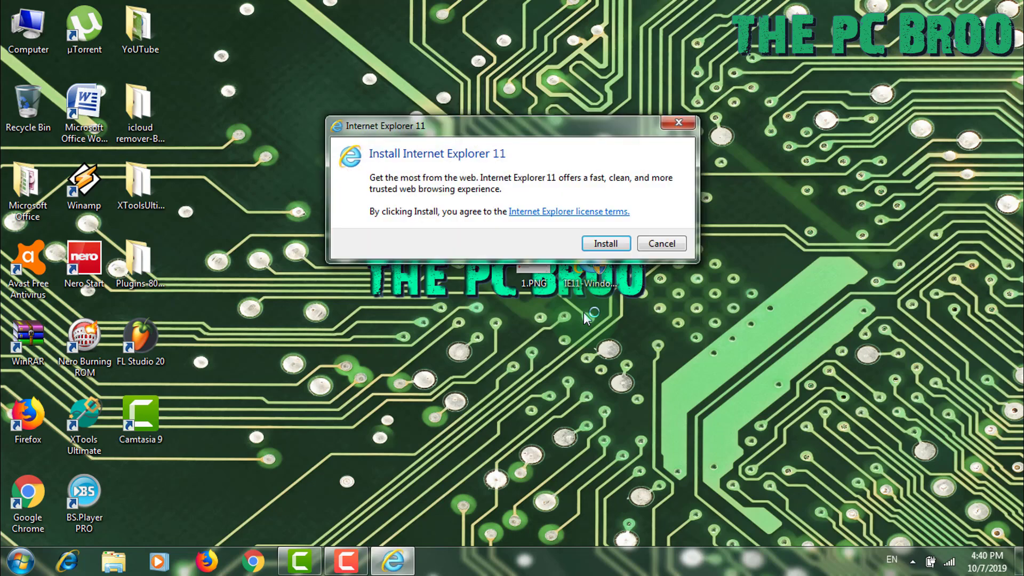
click(608, 243)
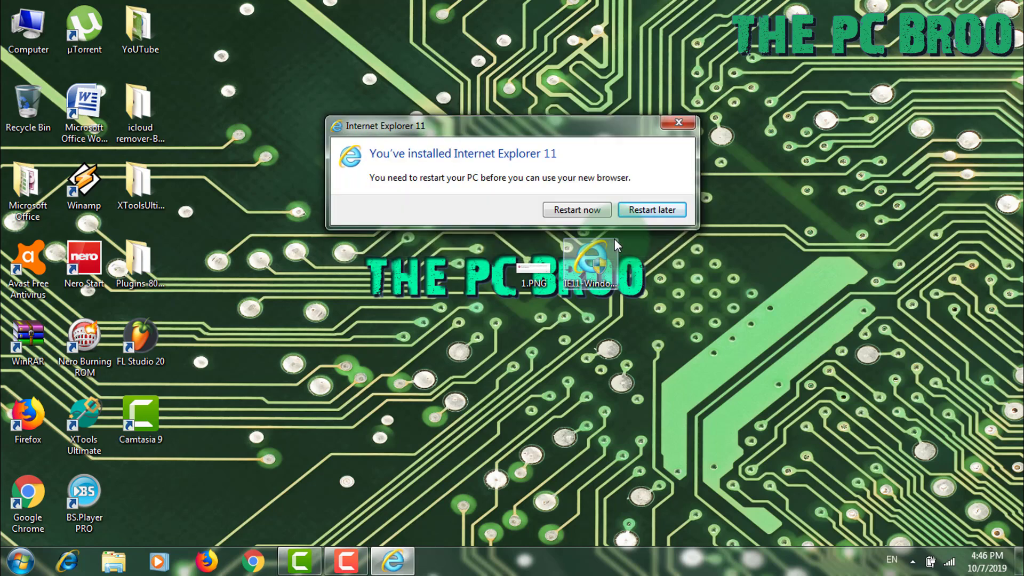
click(583, 209)
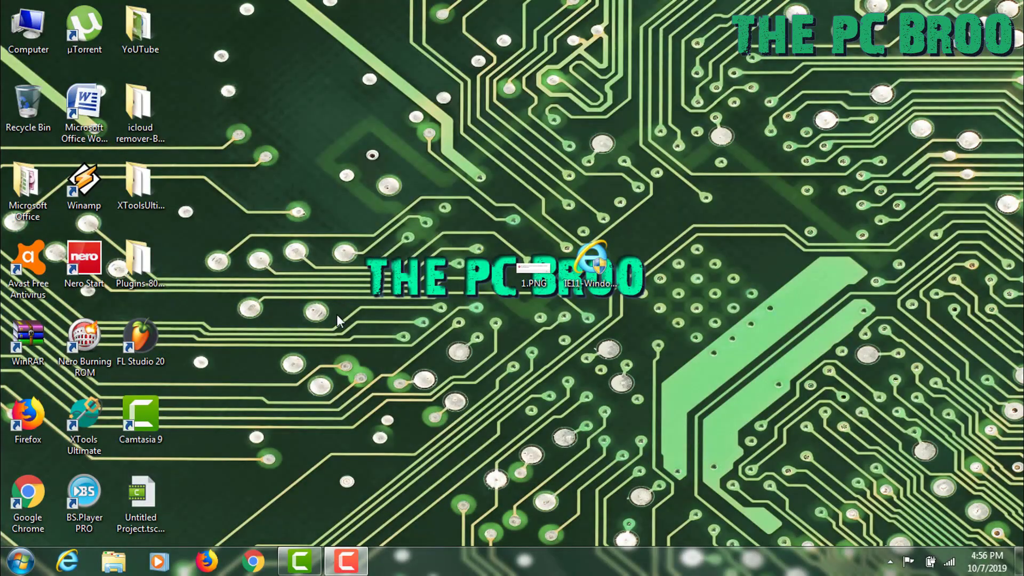
Step: Launch Internet Explorer and show its About information to check the installed version
right_click(321, 343)
click(347, 170)
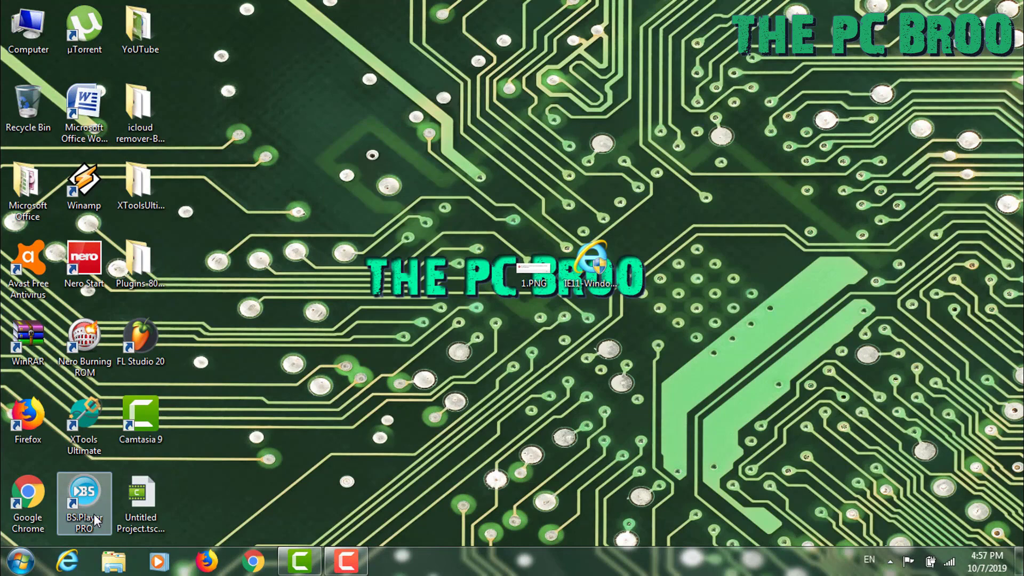
click(79, 568)
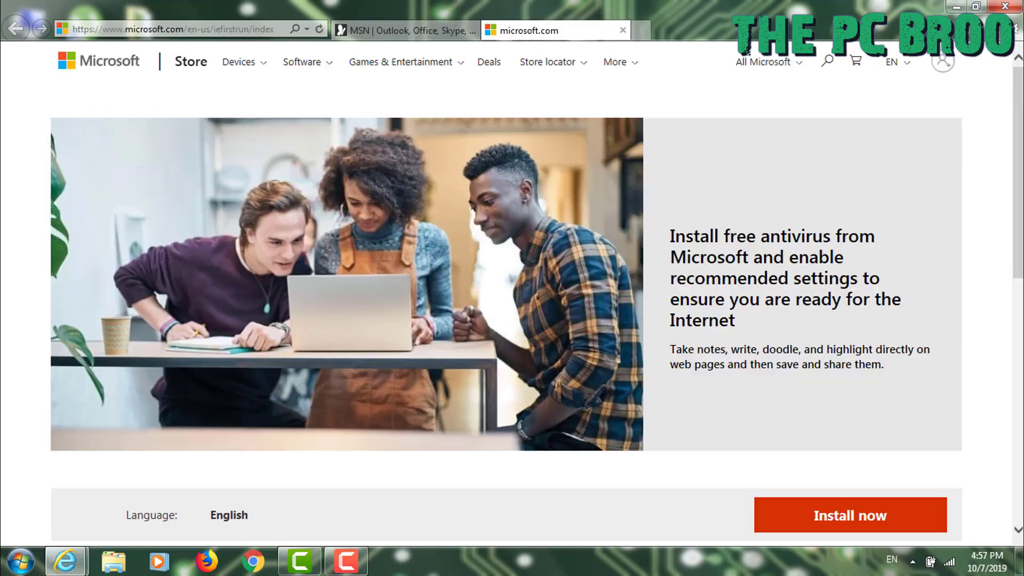
click(1015, 32)
click(901, 240)
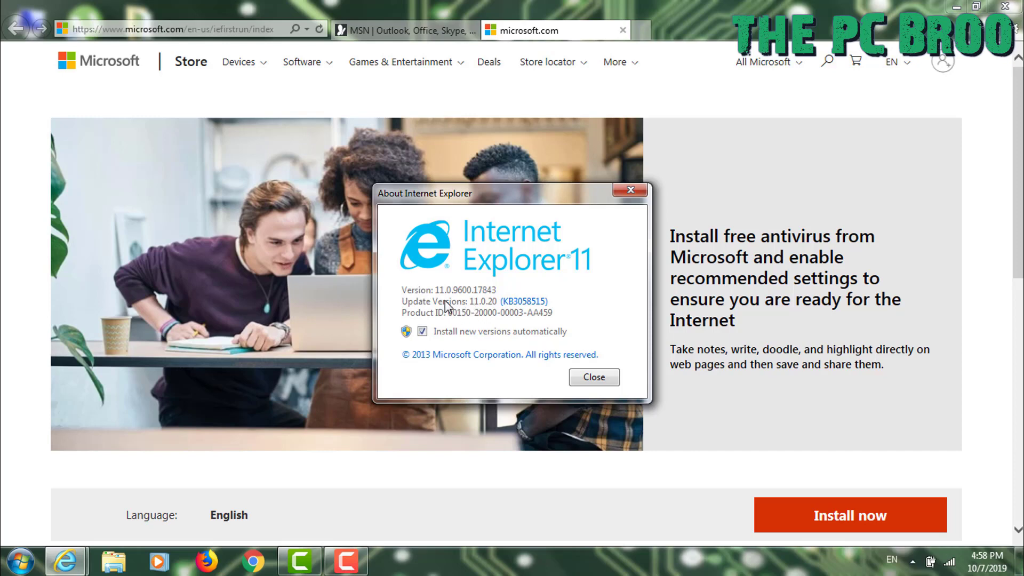
Step: Close the About Internet Explorer dialog and quit the browser, closing all tabs
click(425, 335)
click(592, 377)
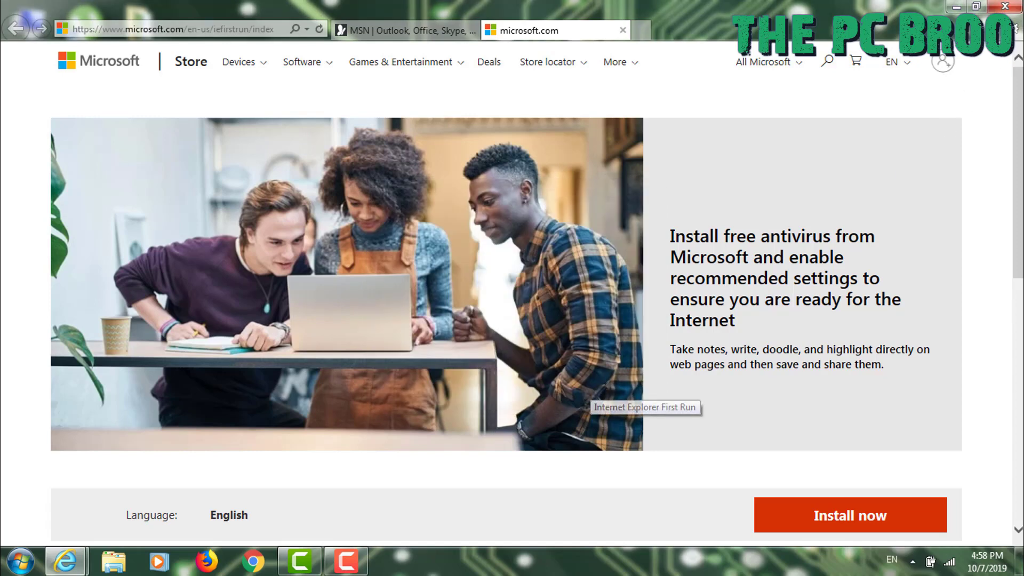
click(1006, 8)
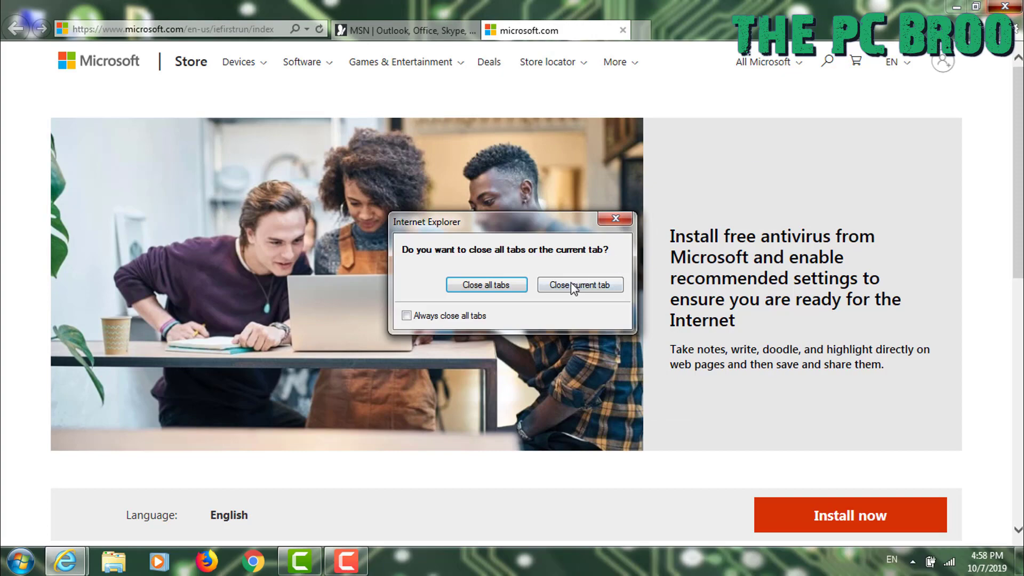
click(498, 283)
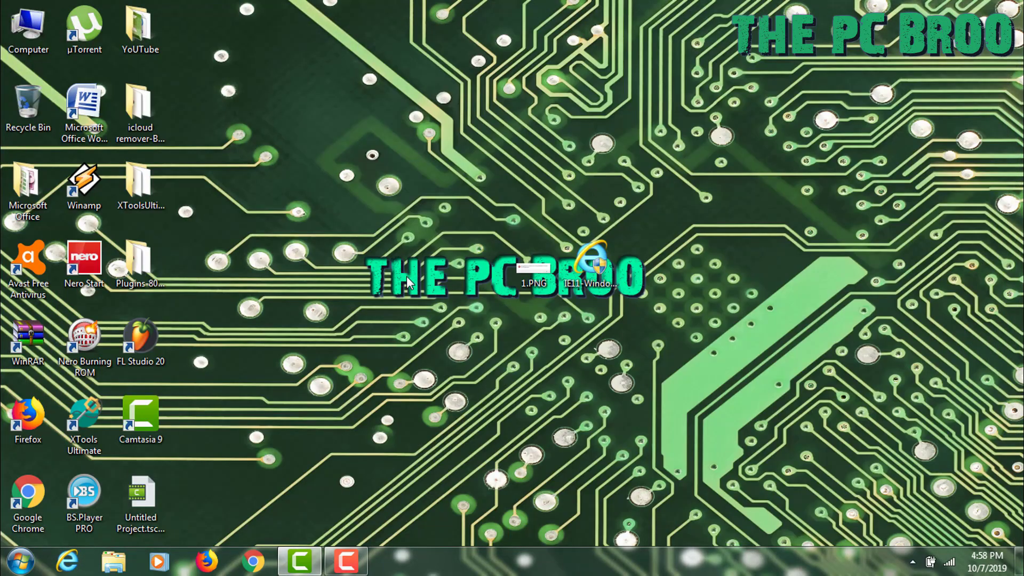
Step: Browse to the Google\Update folder inside Program Files (x86) on Local Disk (C:)
double_click(84, 107)
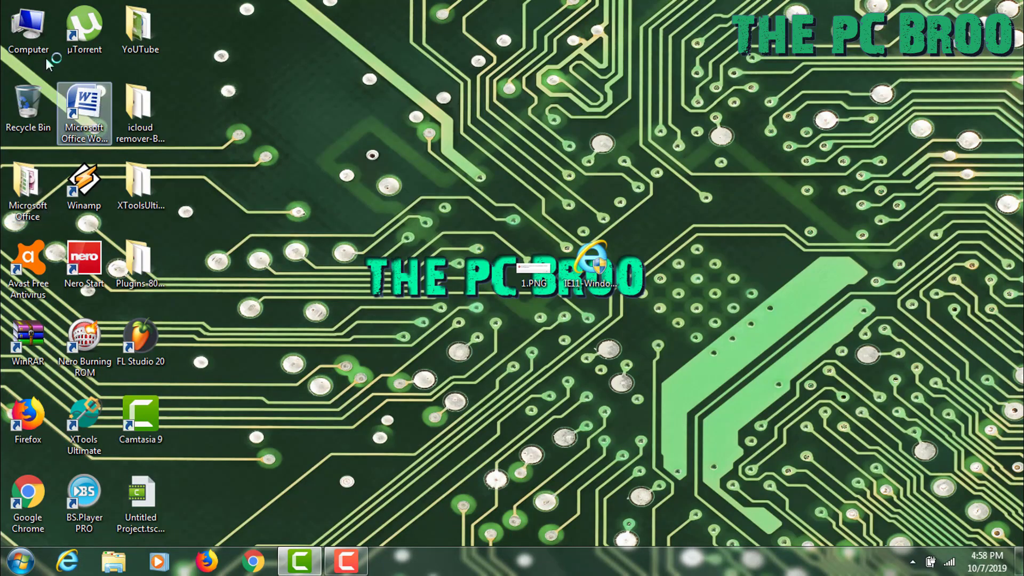
double_click(29, 32)
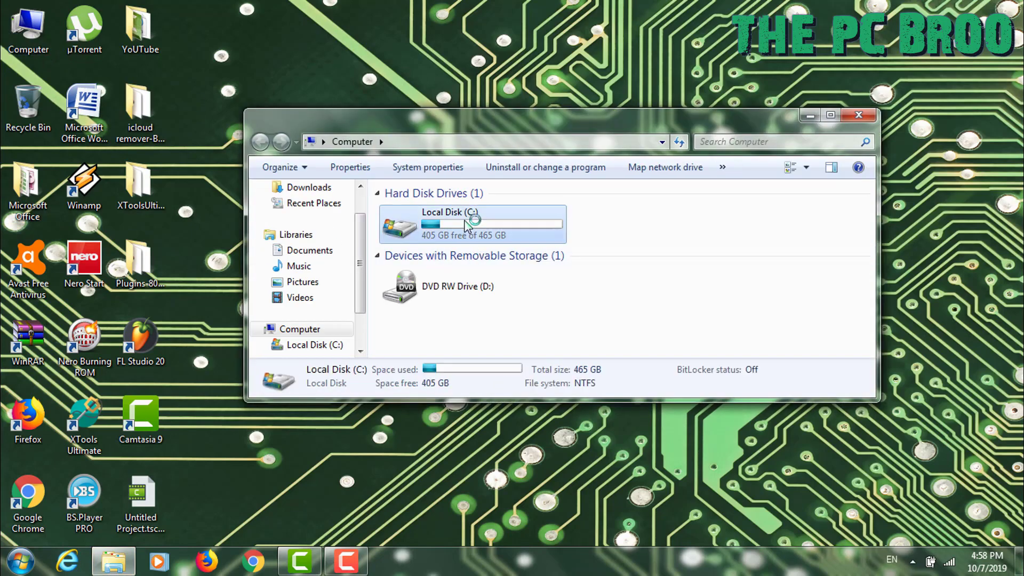
double_click(467, 224)
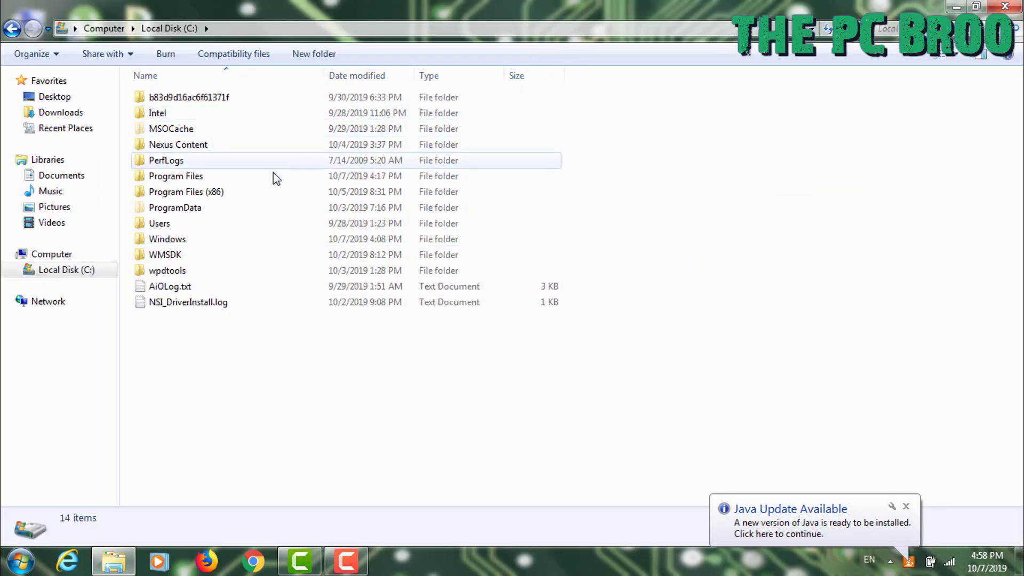
double_click(169, 192)
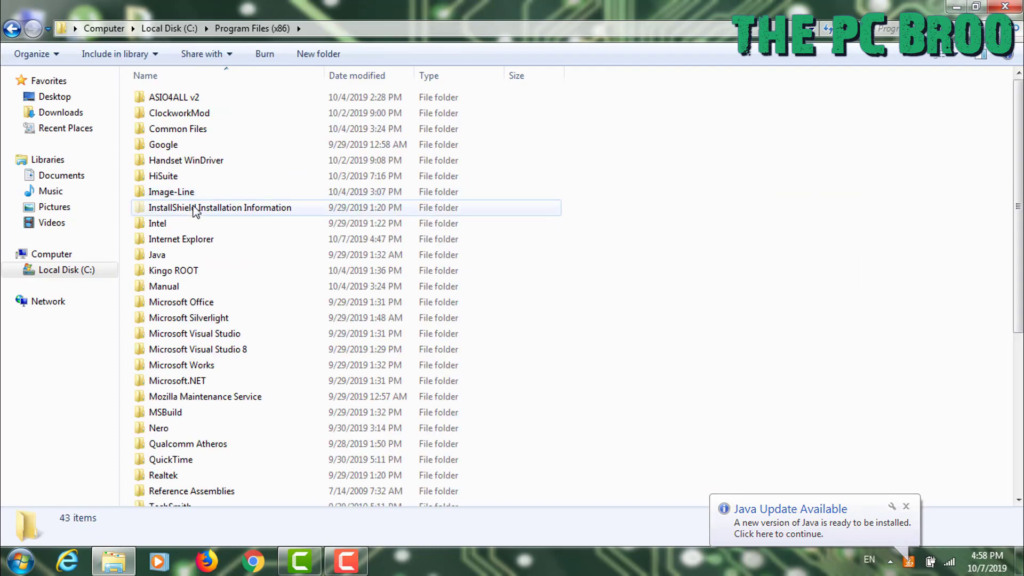
double_click(202, 146)
double_click(199, 134)
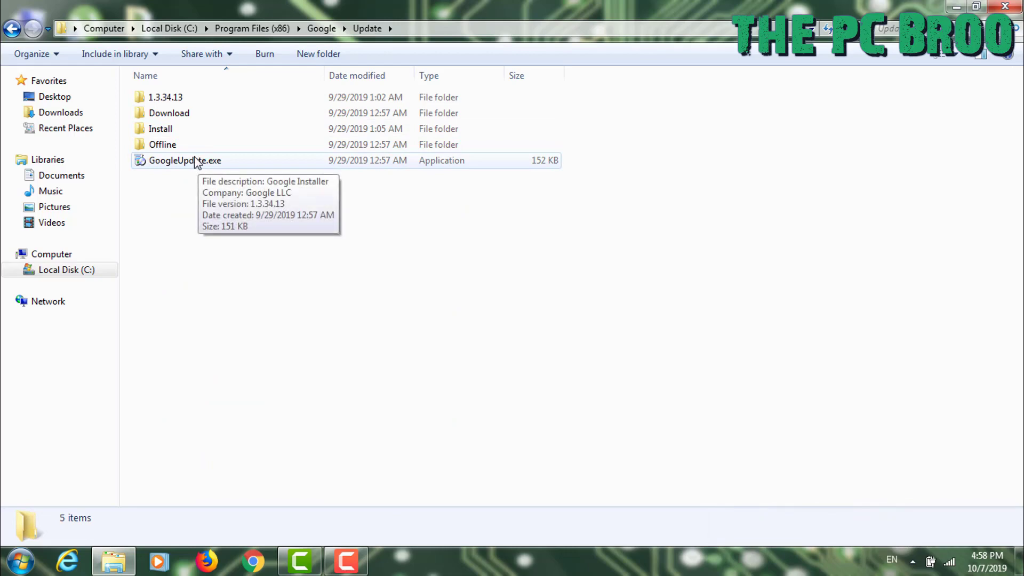
click(321, 28)
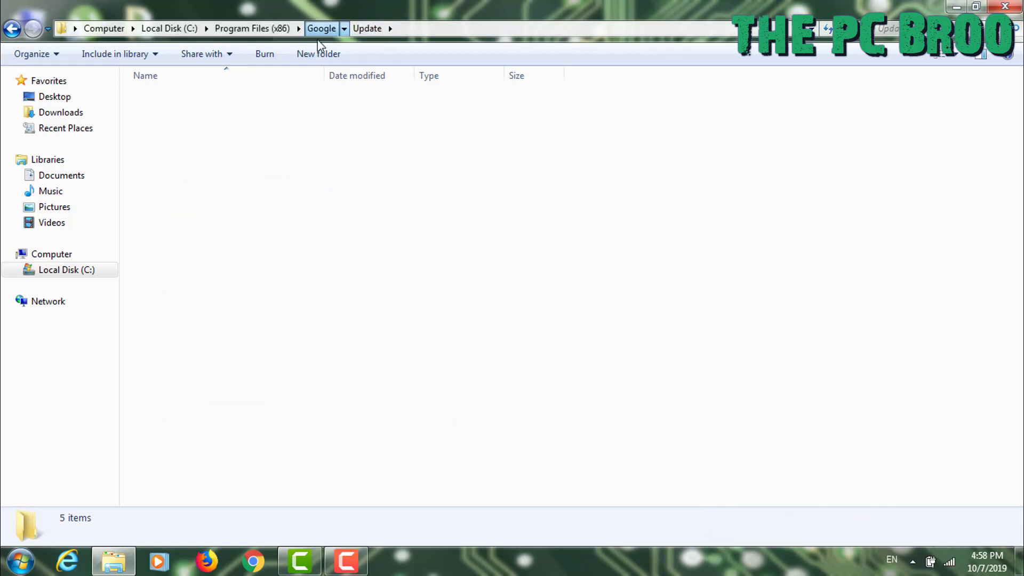
double_click(181, 130)
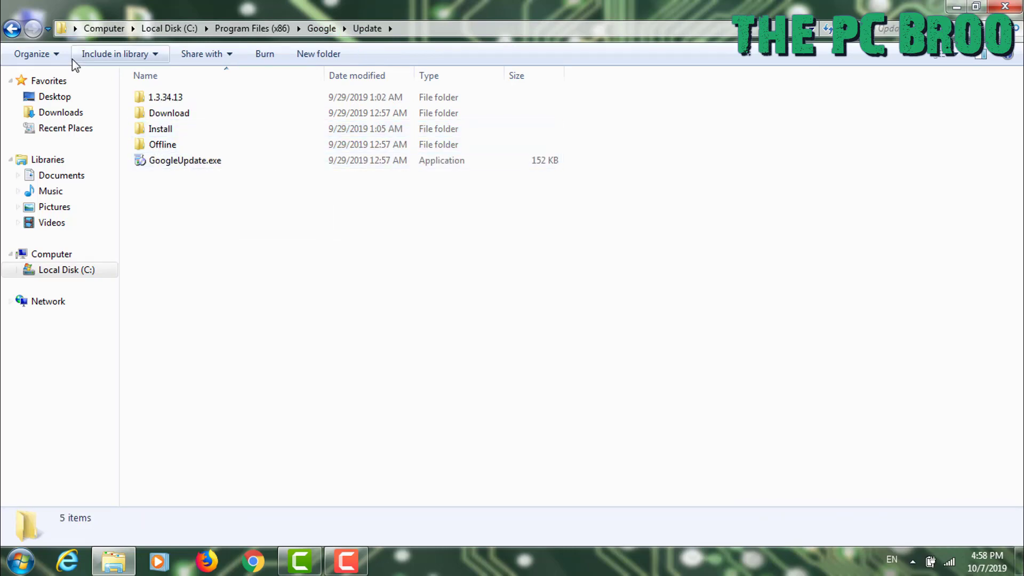
Step: View the properties of the Google Update folder and close the dialog
click(58, 57)
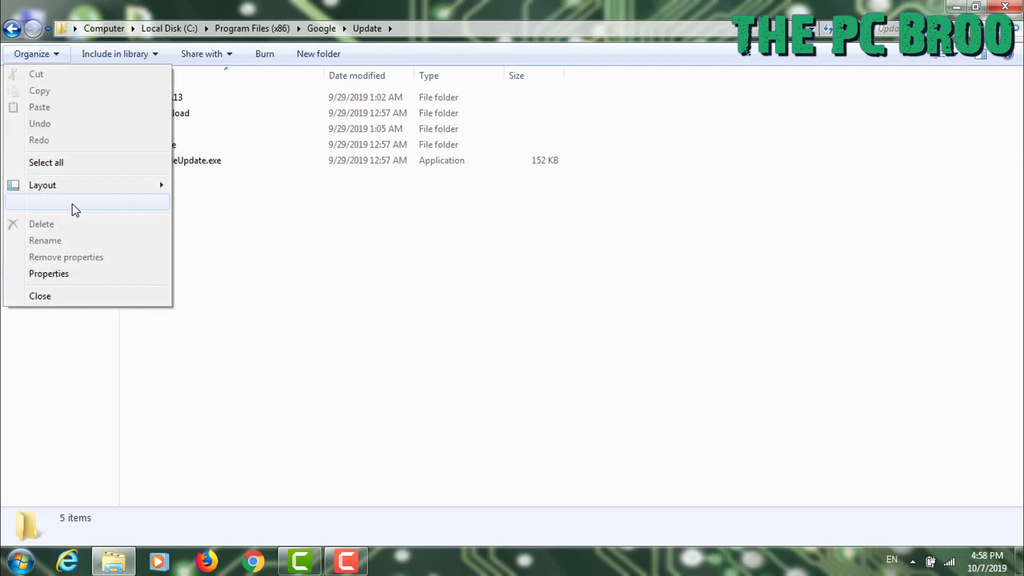
click(71, 273)
click(330, 185)
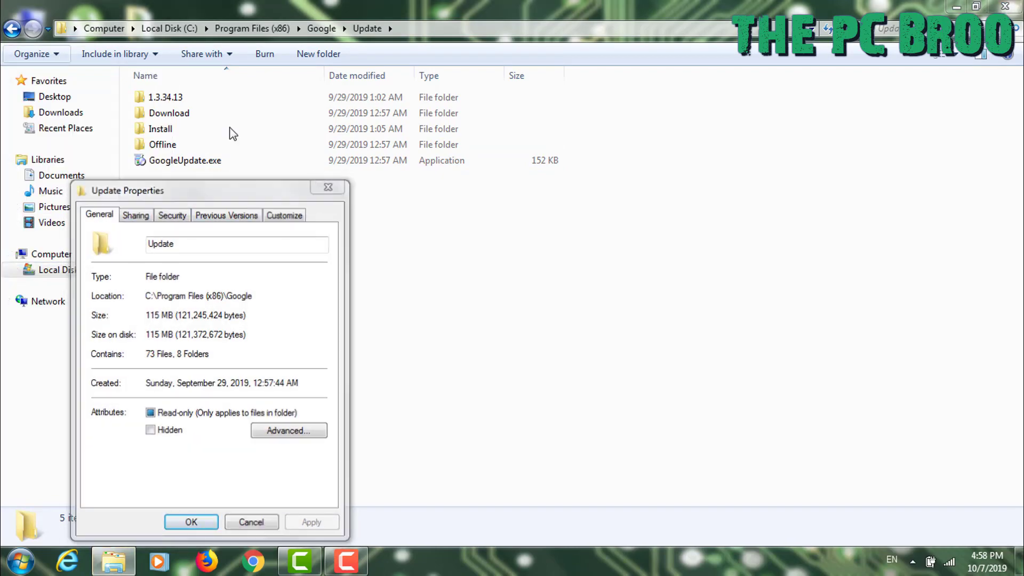
Step: Check in the advanced folder view options that extensions for known file types are not hidden, and accept the dialog
click(53, 56)
click(68, 201)
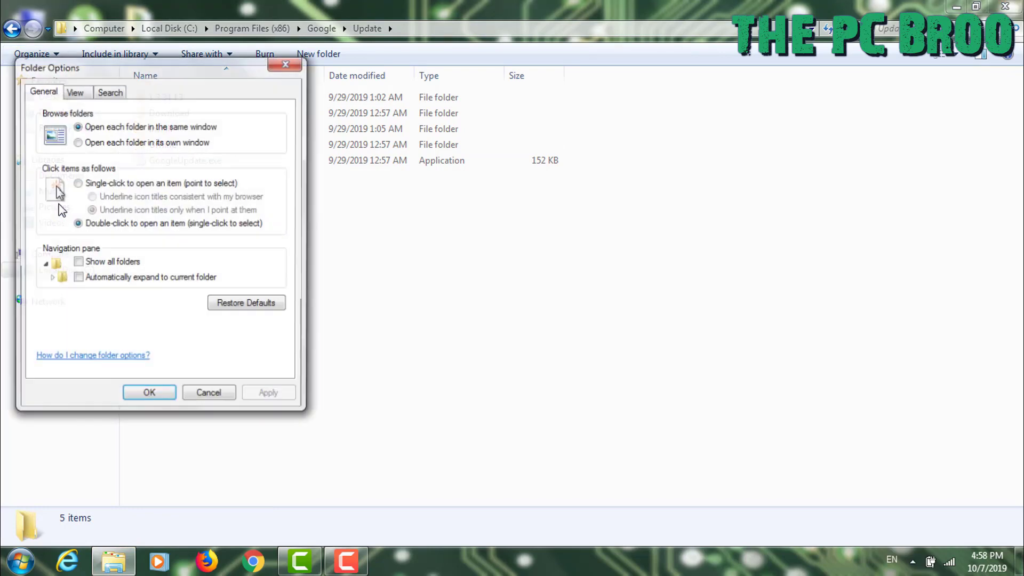
click(74, 91)
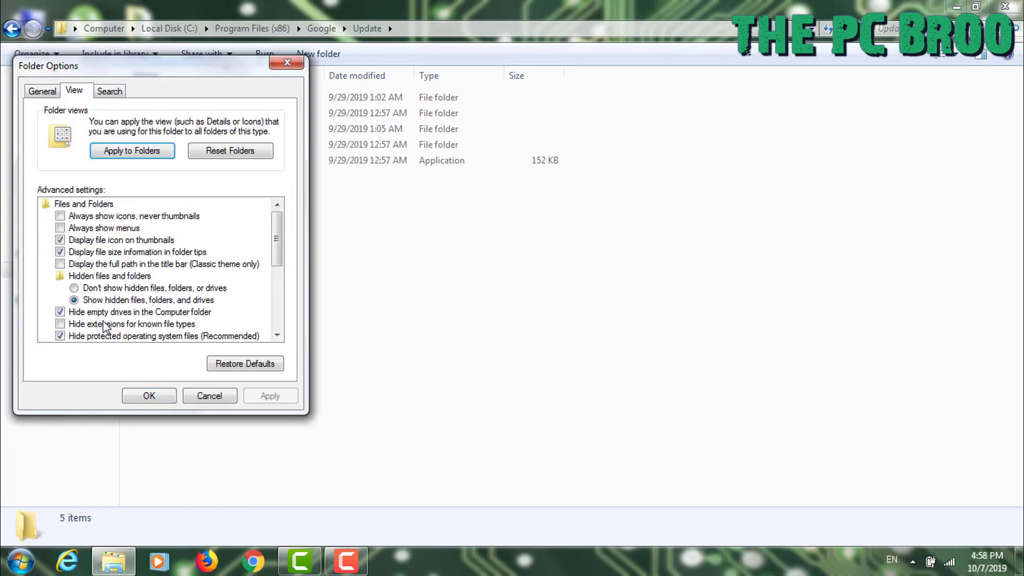
click(150, 396)
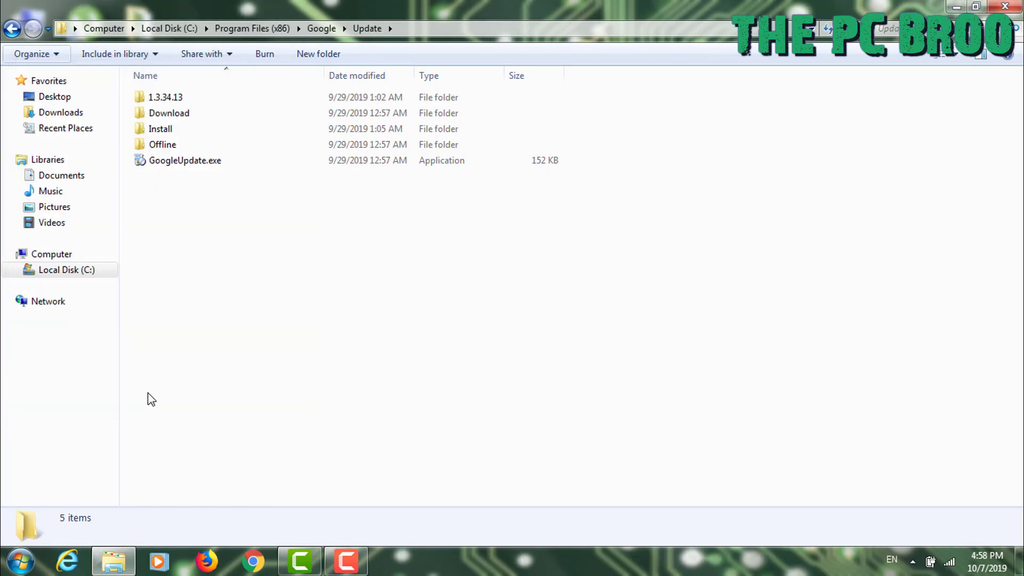
Step: Rename GoogleUpdate.exe to GoogleUpdate.exe.bak through its properties, granting administrator permission, and close the folder window
double_click(193, 161)
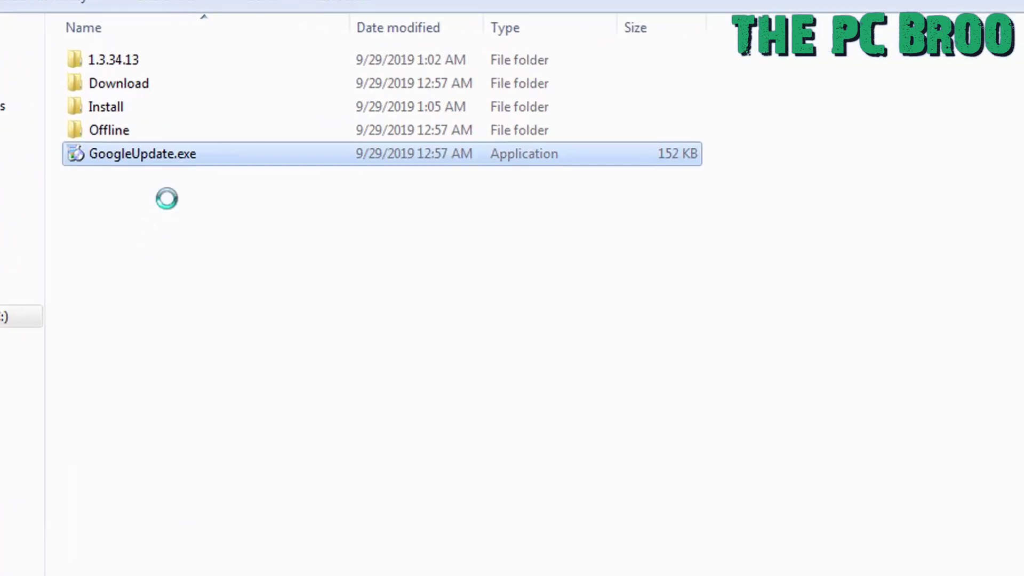
right_click(163, 154)
key(r)
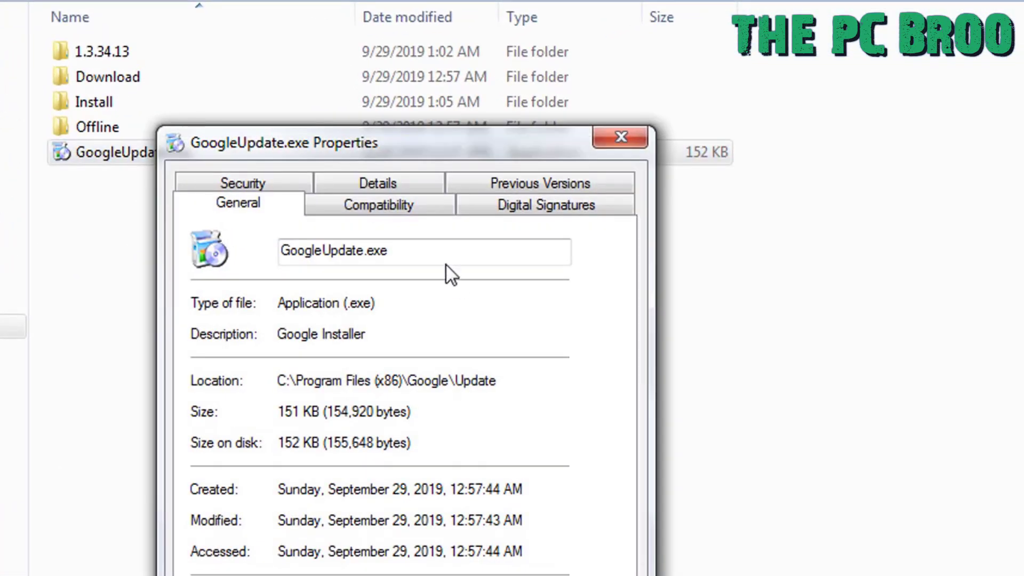
click(441, 246)
text(.exe)
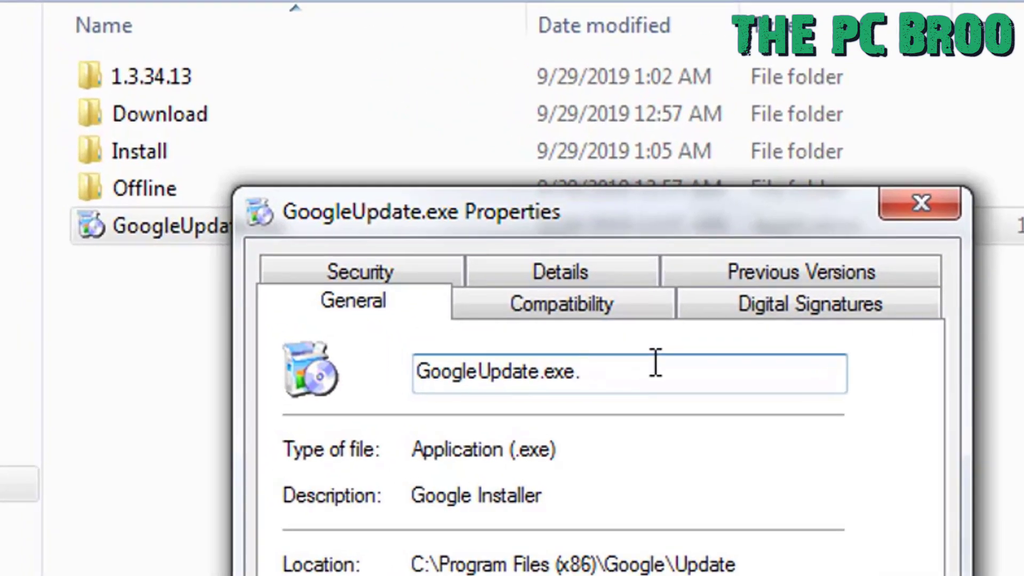
text(.bak)
key(Return)
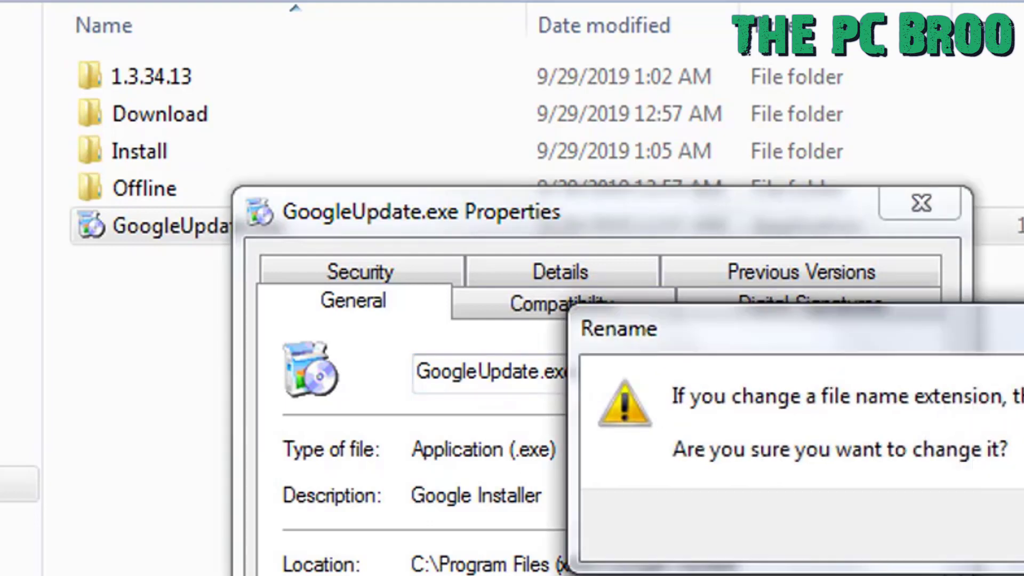
key(Return)
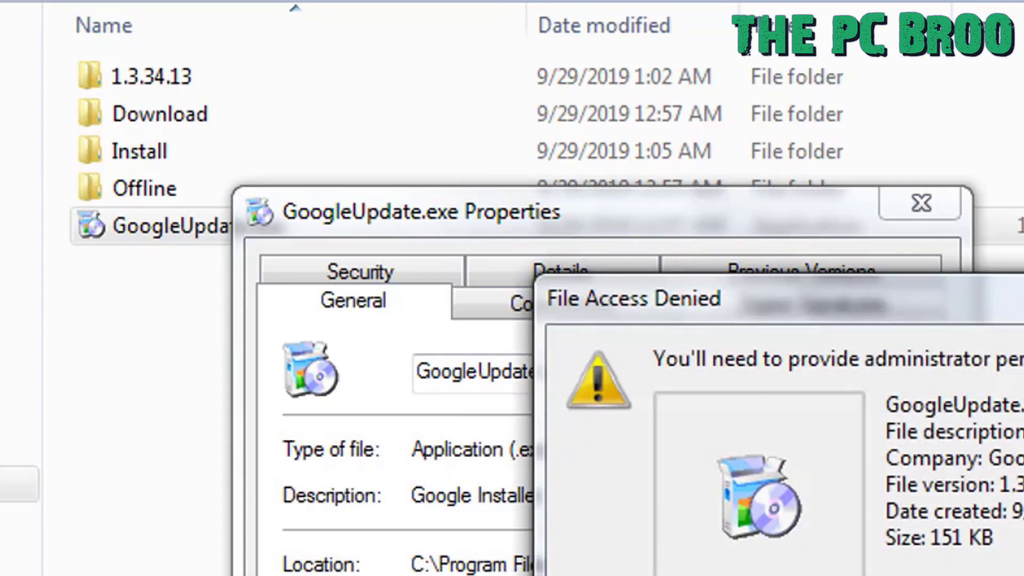
key(Escape)
key(Return)
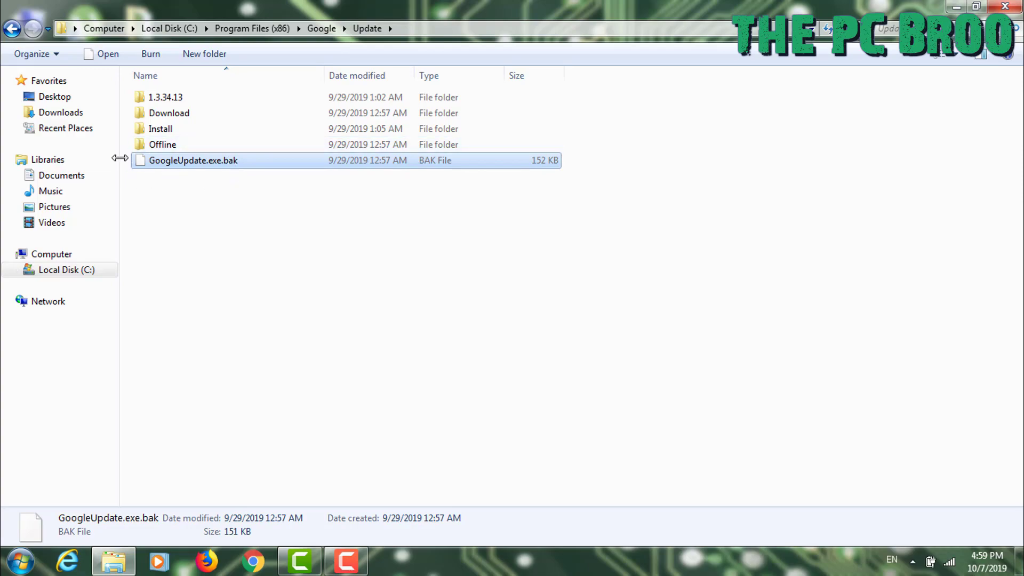
click(991, 6)
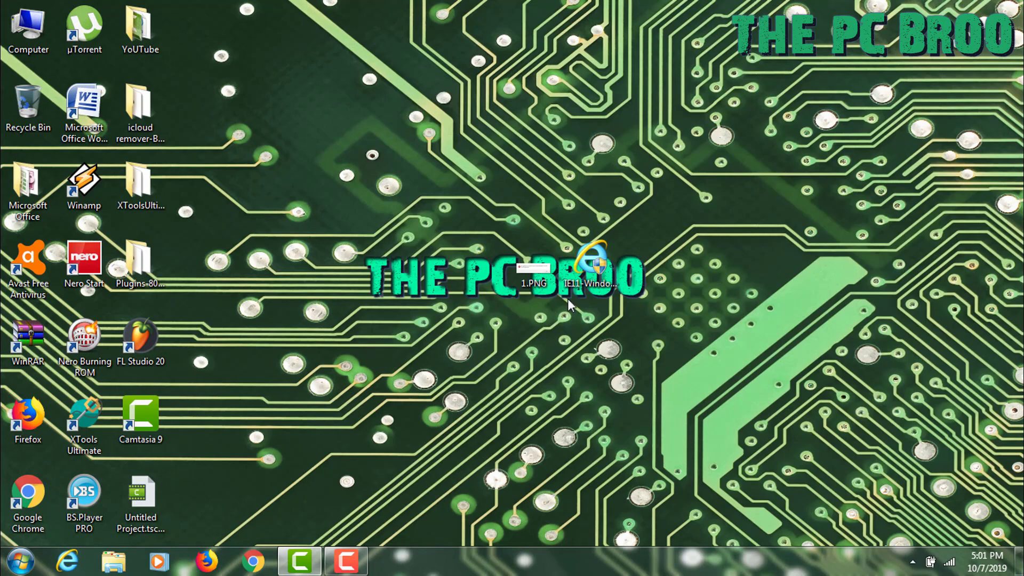
Step: Move the vlc-3.0.8-win32.exe installer from the Downloads folder to the desktop
double_click(28, 26)
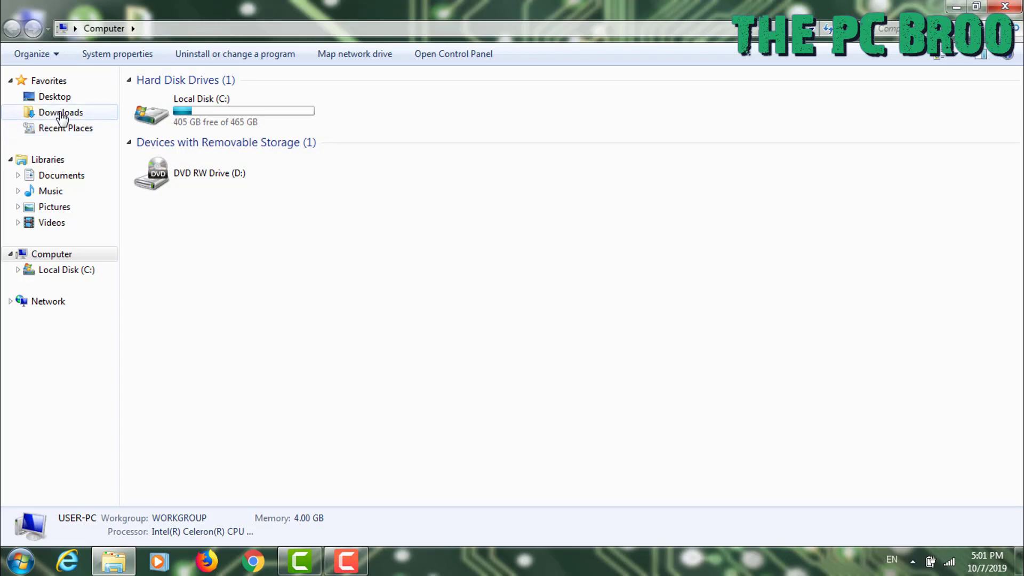
click(67, 112)
drag(156, 196, 507, 197)
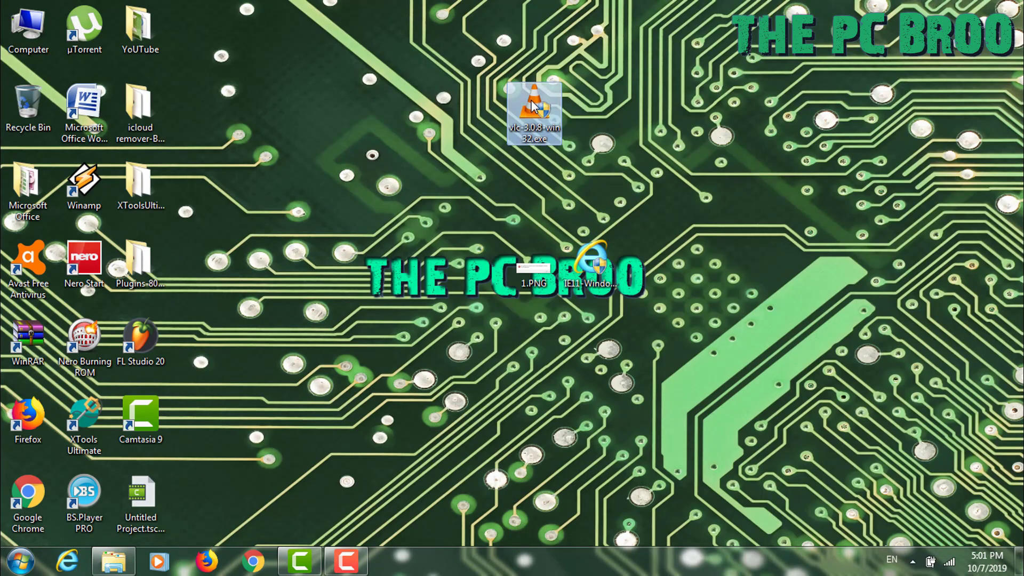
click(552, 174)
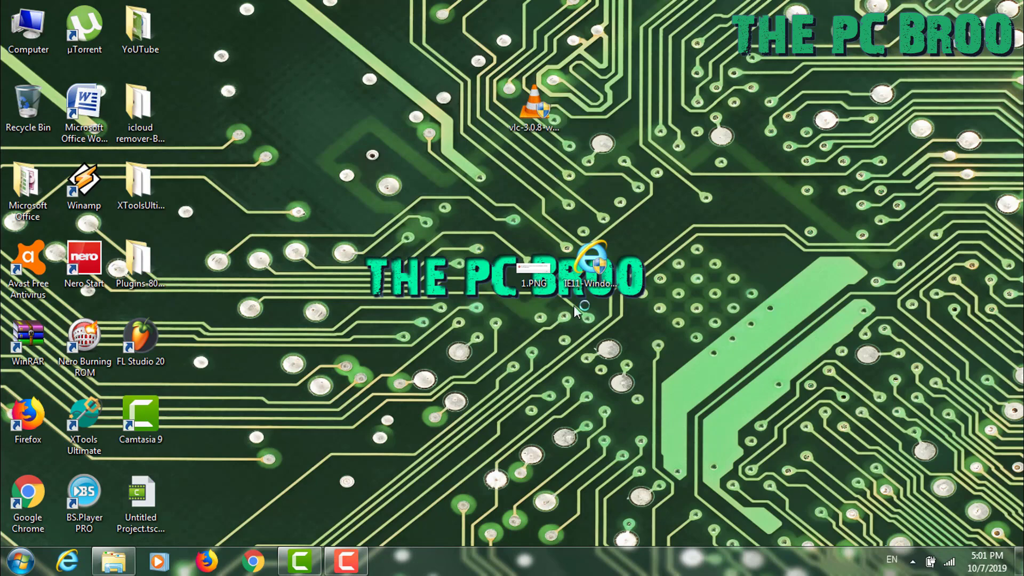
Step: Run the VLC media player installer with its default options, installing to C:\Program Files (x86)\VideoLAN\VLC
click(513, 315)
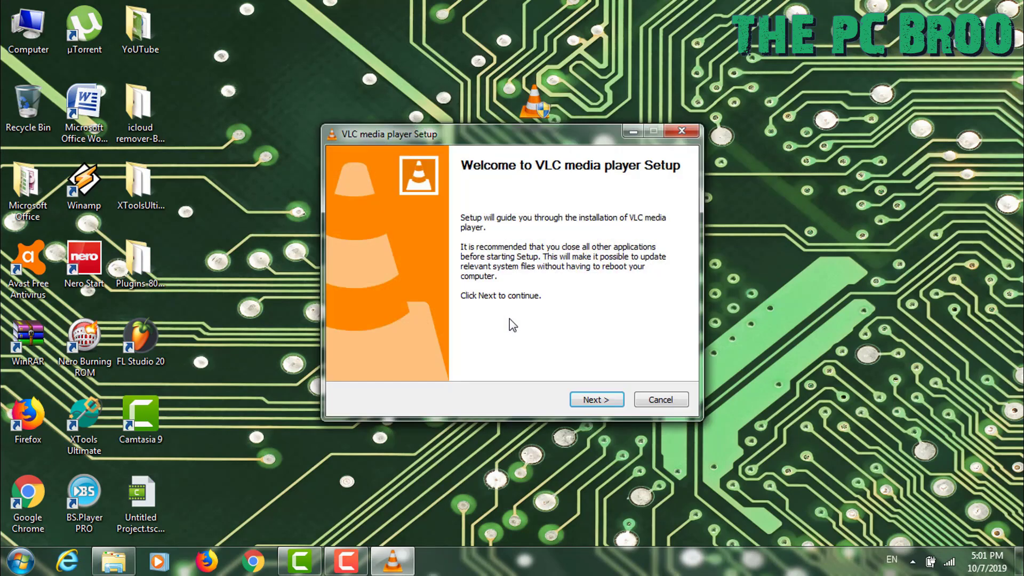
click(596, 400)
click(596, 400)
click(596, 400)
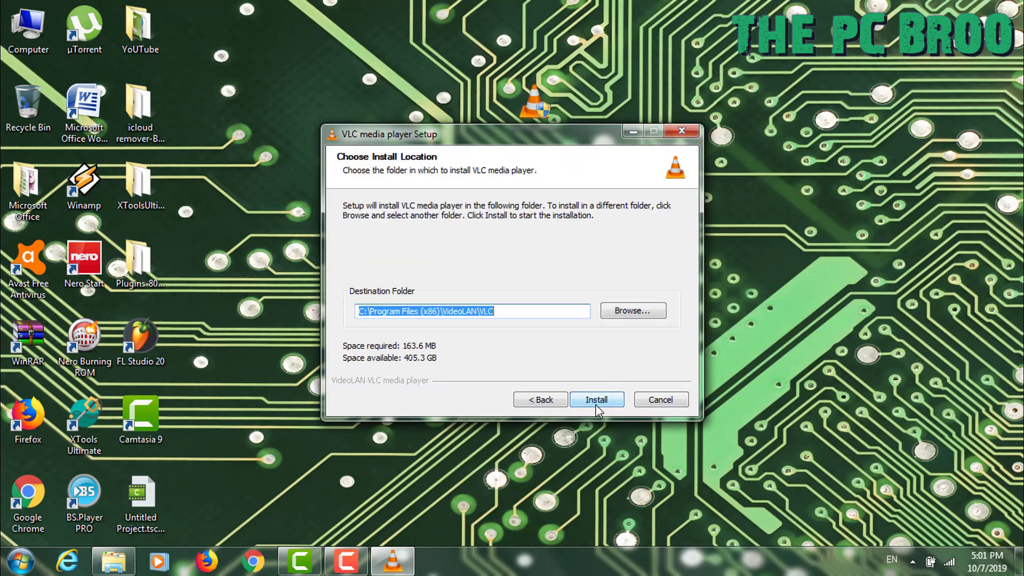
click(596, 404)
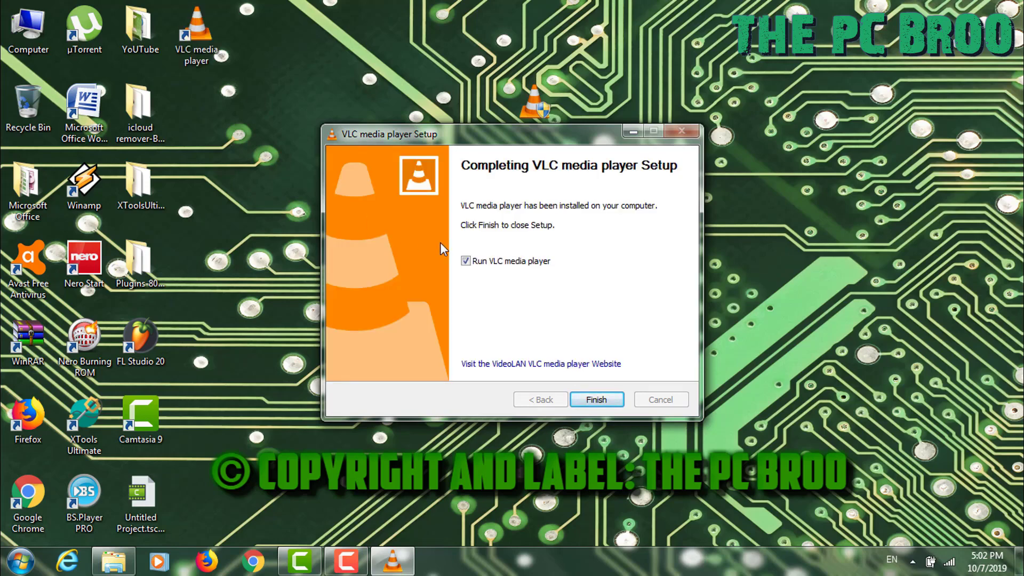
Step: Finish the setup with Run VLC media player enabled and close the Privacy and Network Access Policy dialog
click(597, 401)
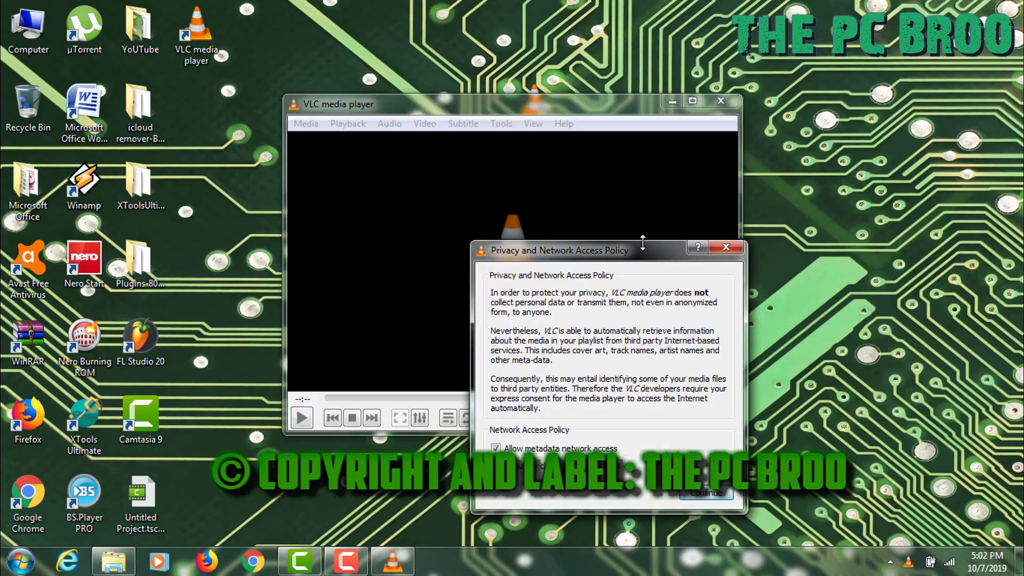
click(738, 253)
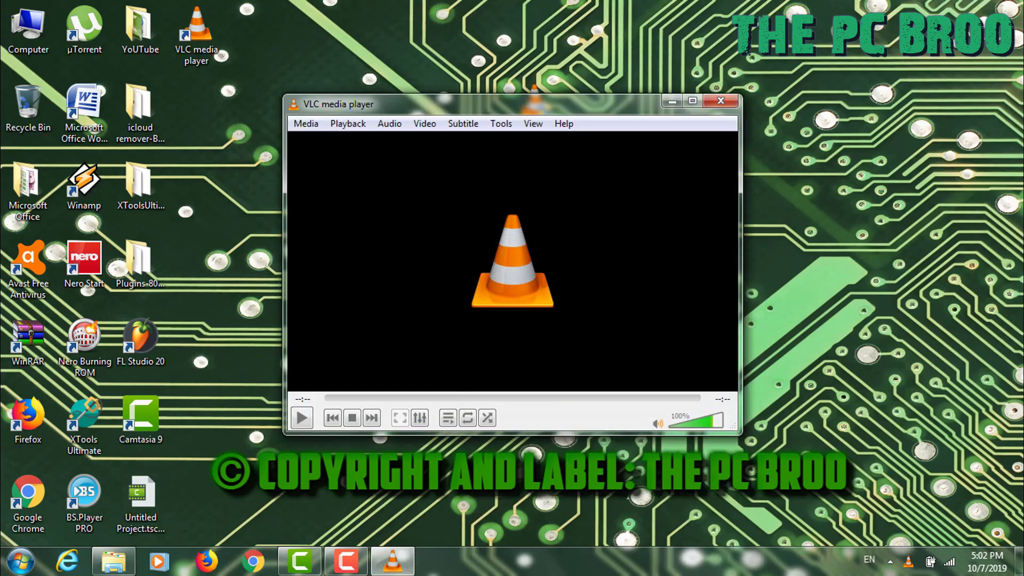